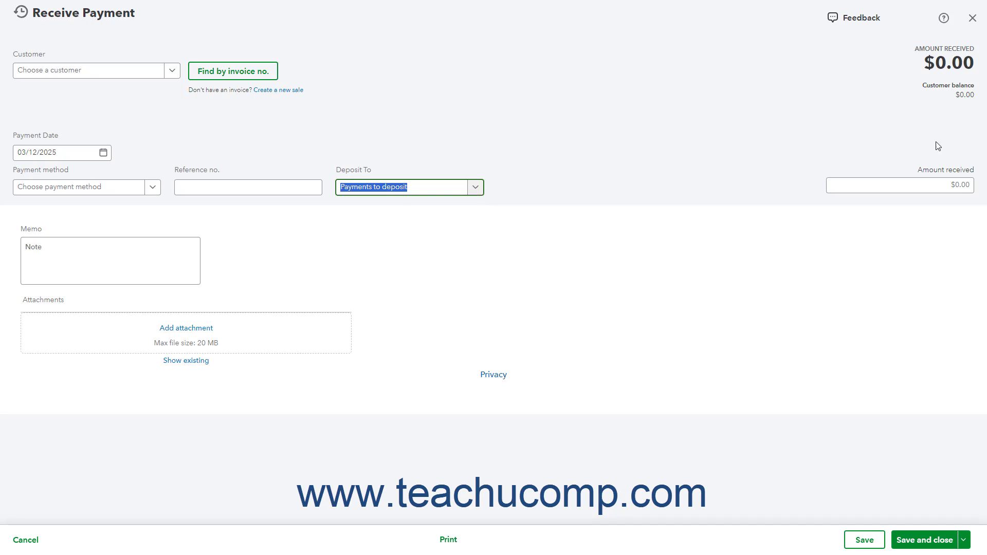
Close the Receive Payment form and start a new bank deposit
left_click(975, 20)
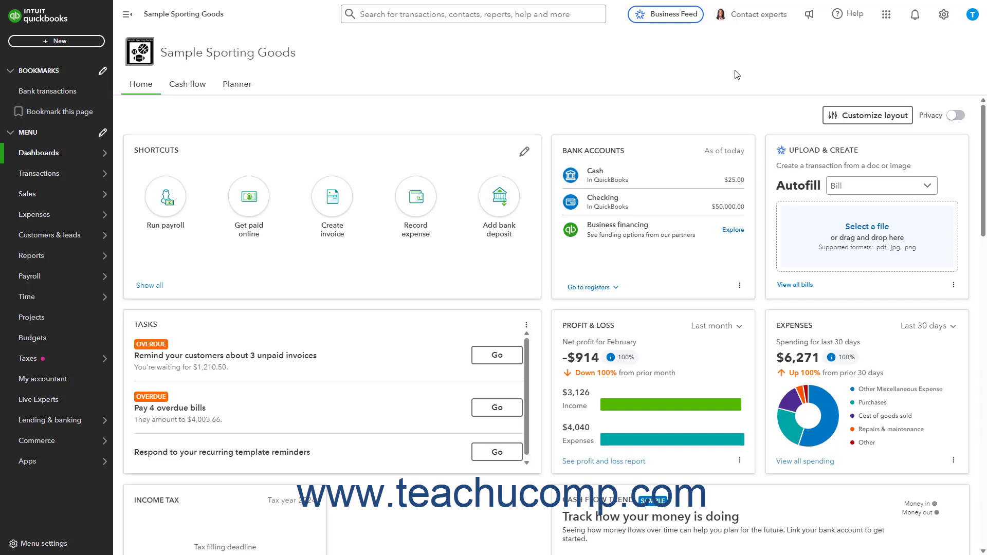
left_click(85, 41)
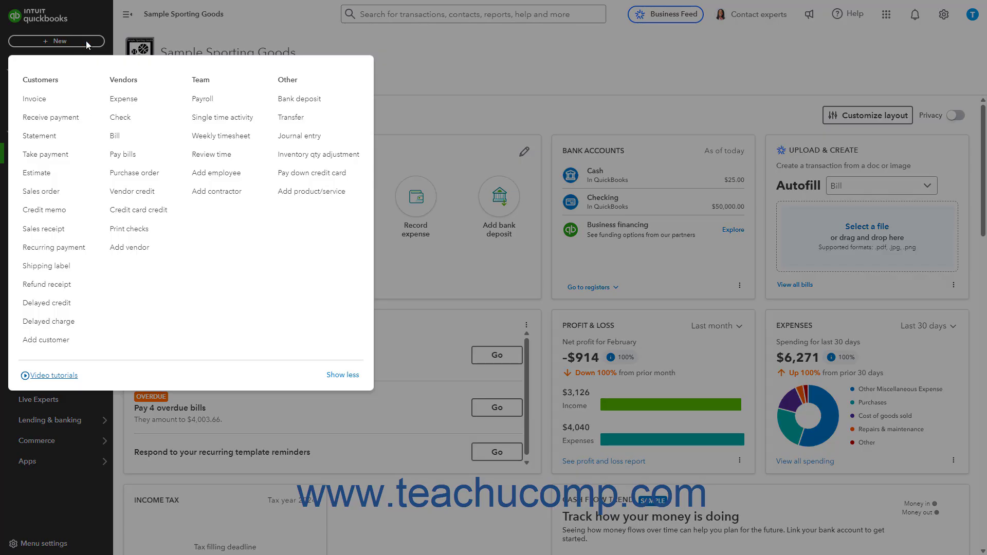
left_click(322, 99)
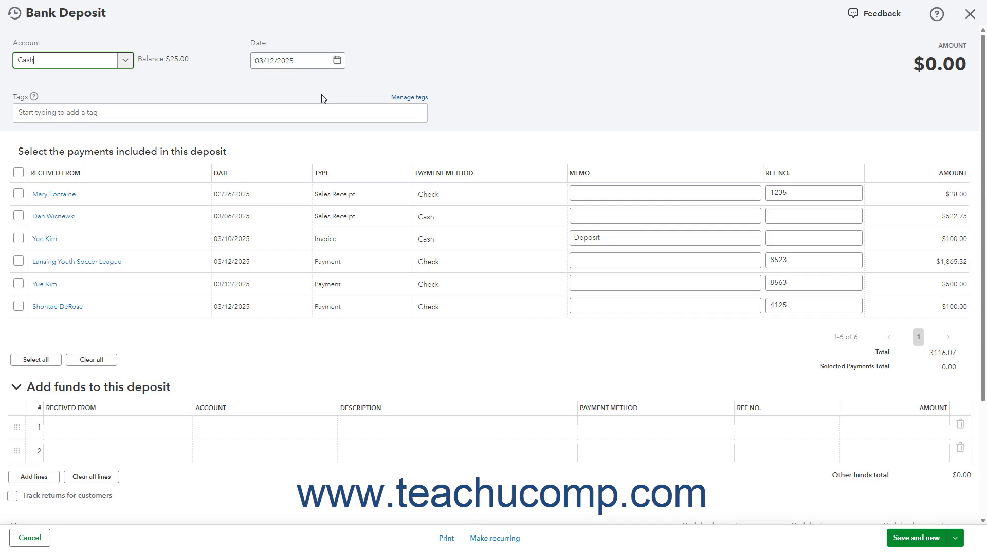
Set the deposit's account to Checking and its date to 03/12/2025
left_click(127, 68)
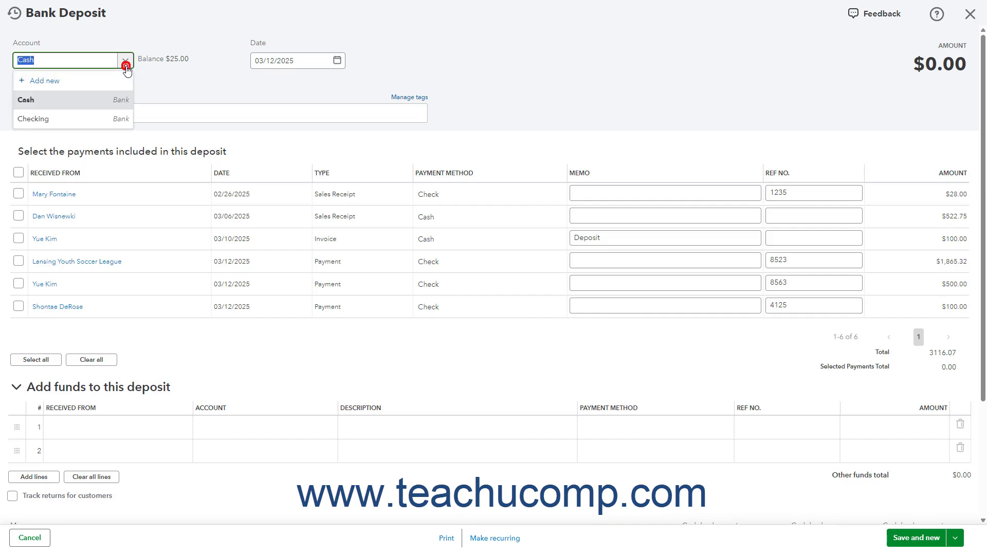
left_click(102, 118)
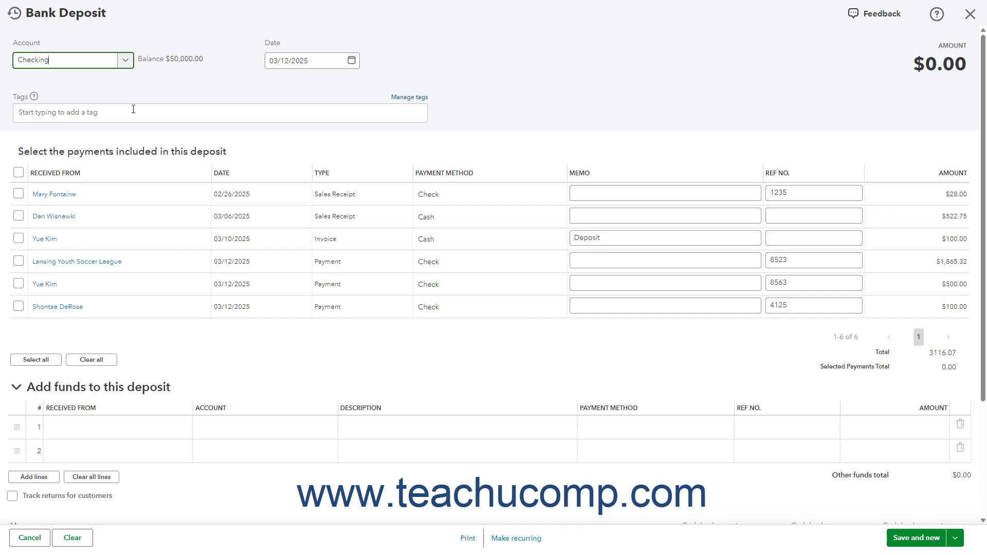
left_click(351, 61)
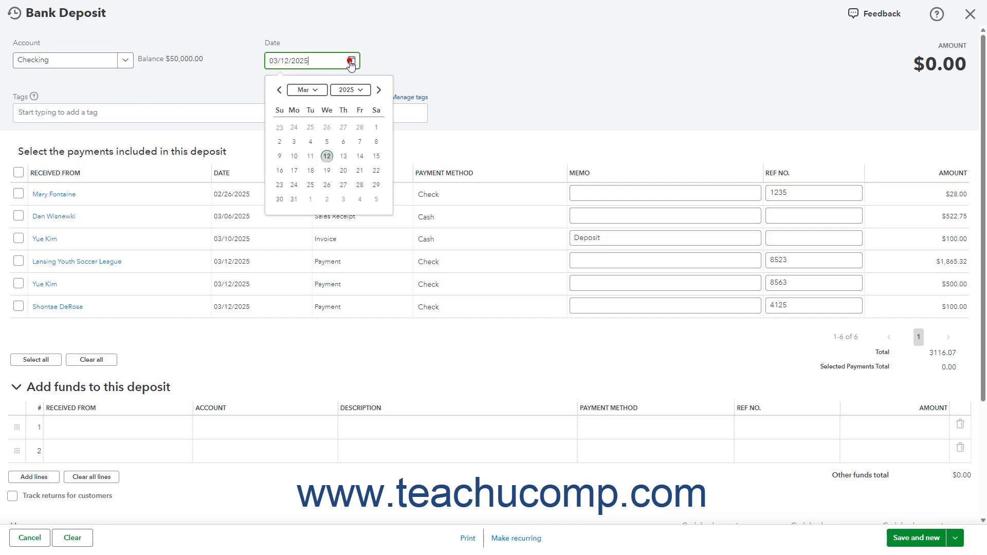
left_click(327, 157)
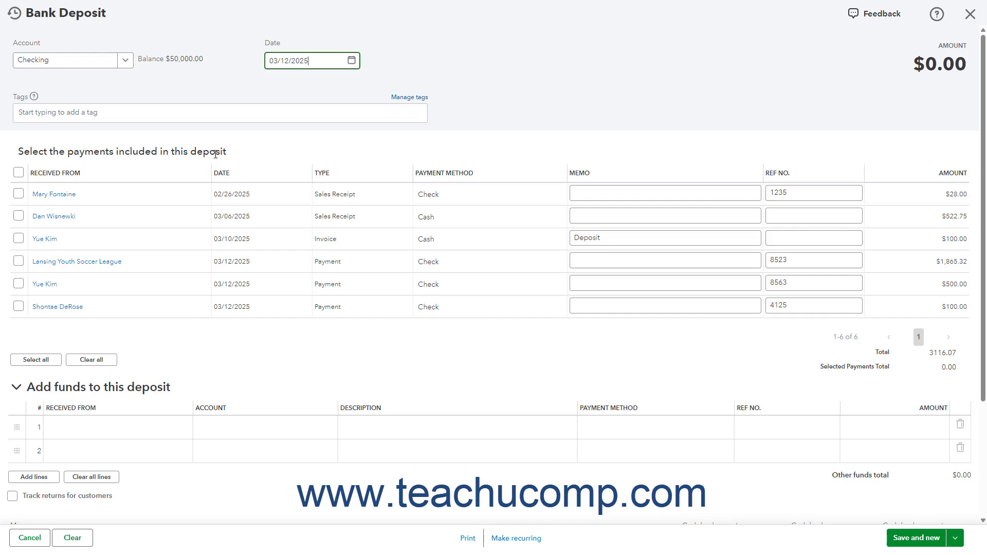
left_click(216, 154)
left_click(19, 197)
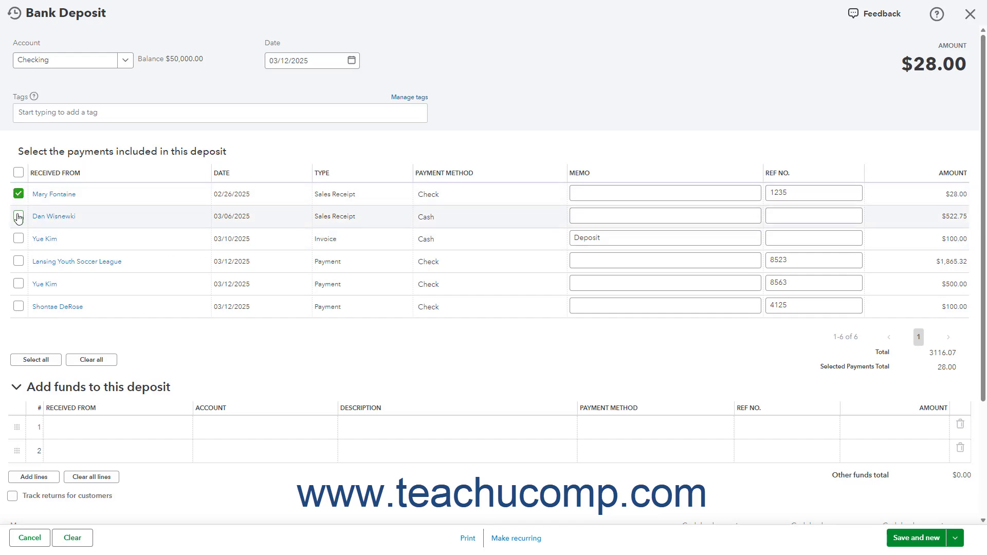
left_click(18, 216)
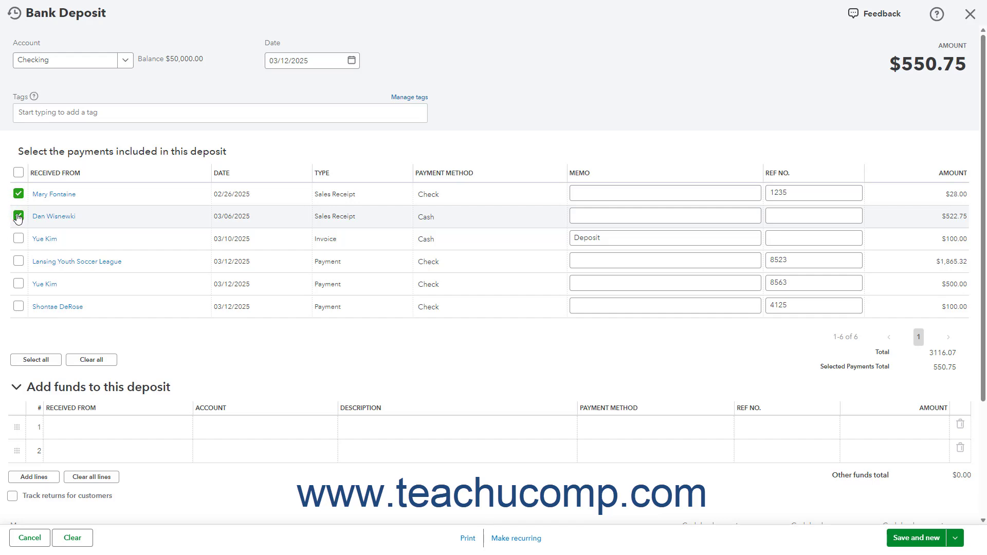
left_click(32, 360)
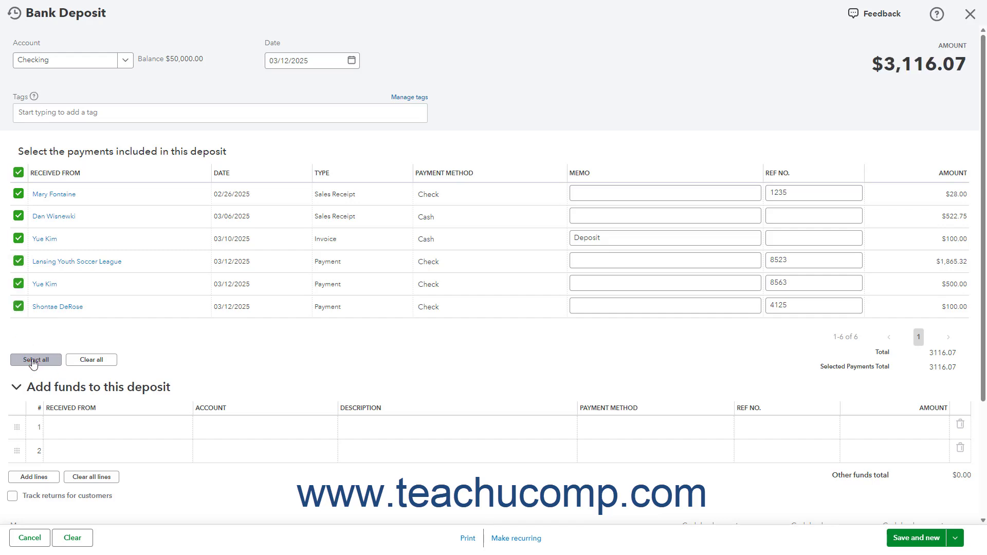
left_click(91, 366)
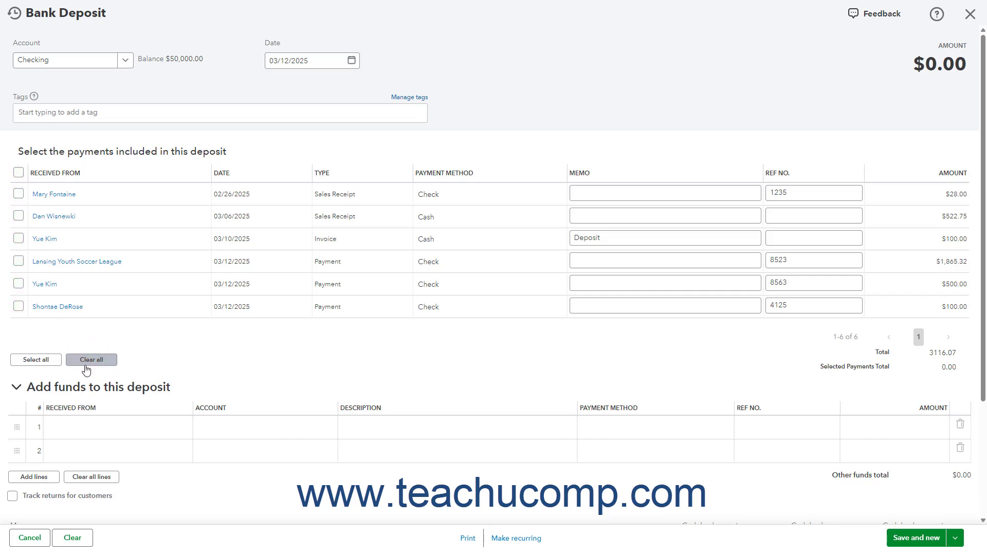
Include all of the listed customer payments in the bank deposit
left_click(50, 361)
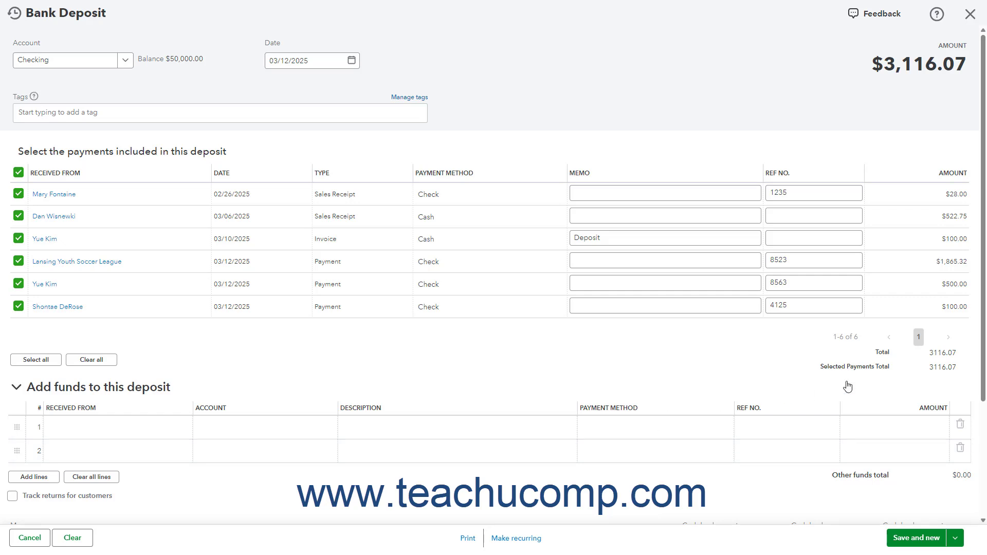
left_click(883, 358)
left_click(876, 367)
Examine the section for adding other funds, including its received from, account, description, payment method, reference number and amount fields
left_click(160, 386)
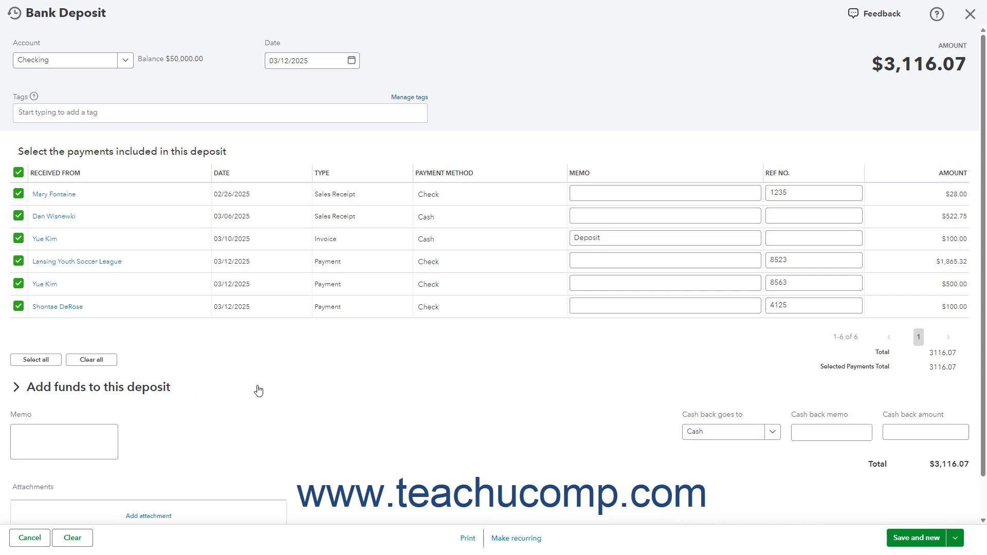
left_click(159, 393)
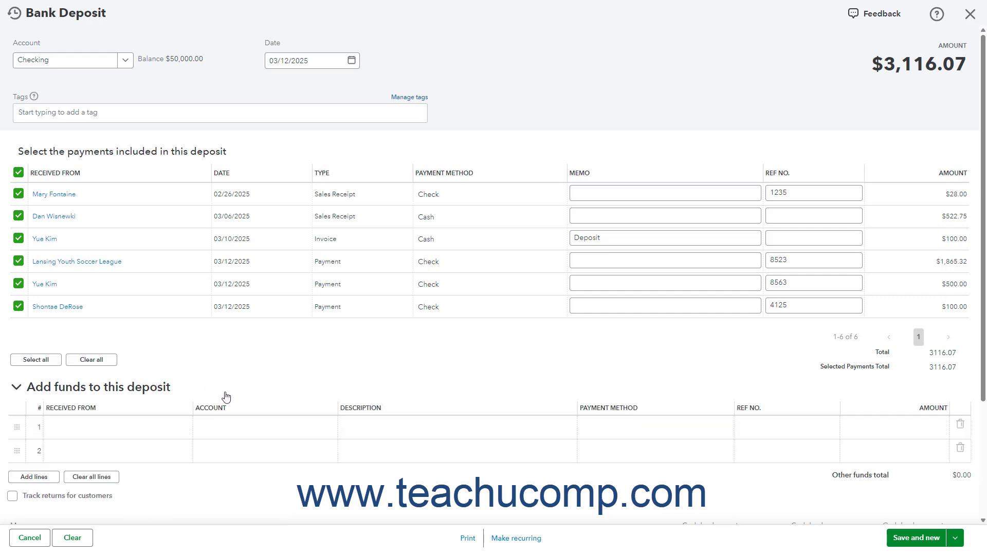
scroll(226, 397, "down", 2)
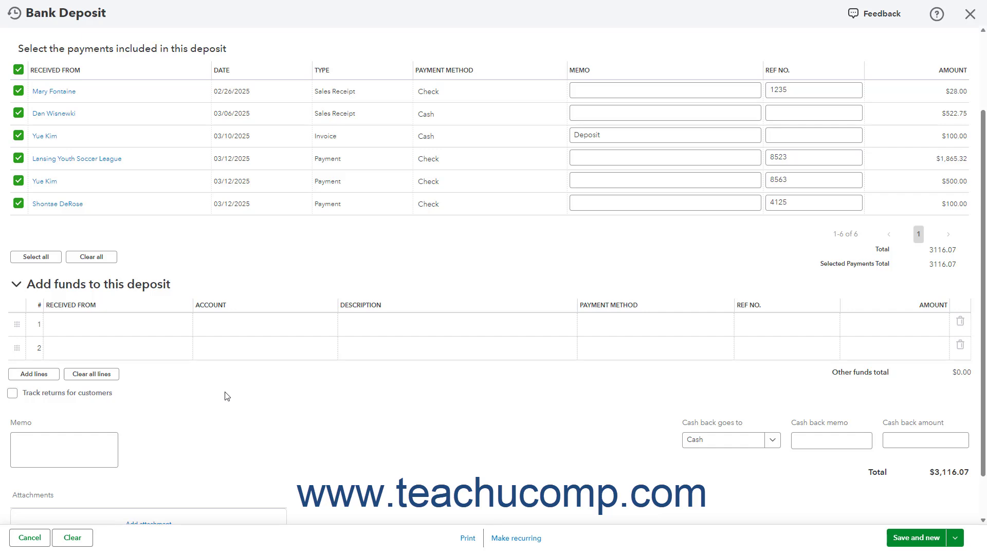
left_click(161, 329)
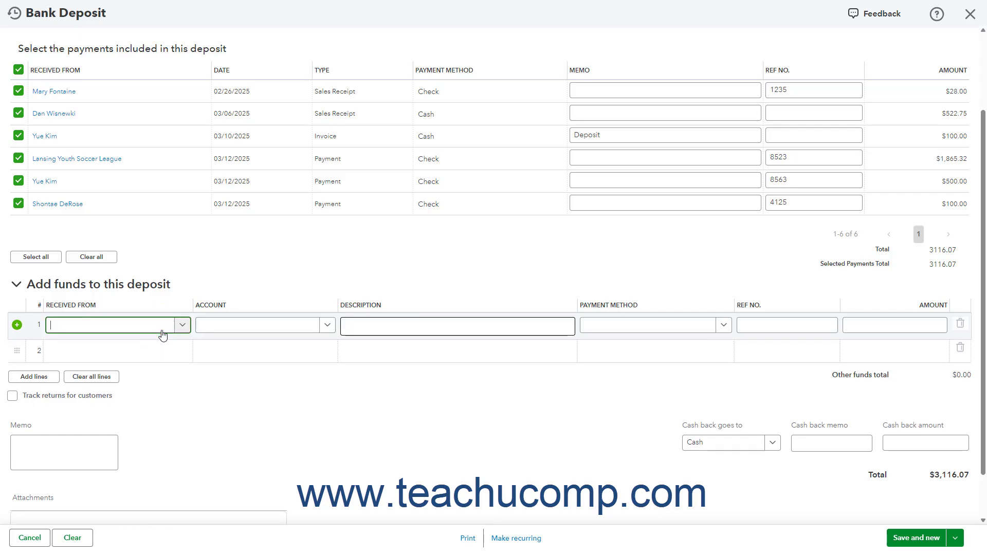
left_click(245, 328)
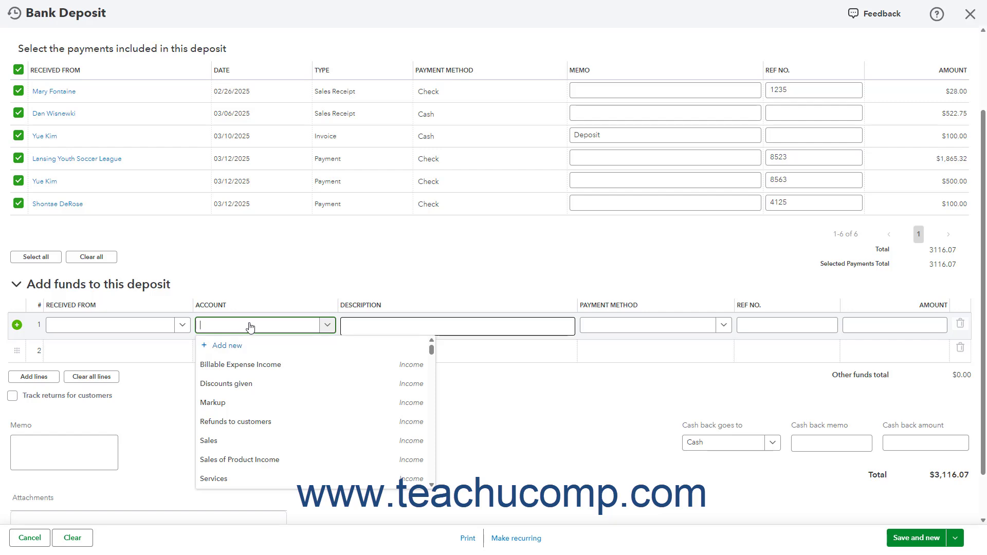
left_click(502, 324)
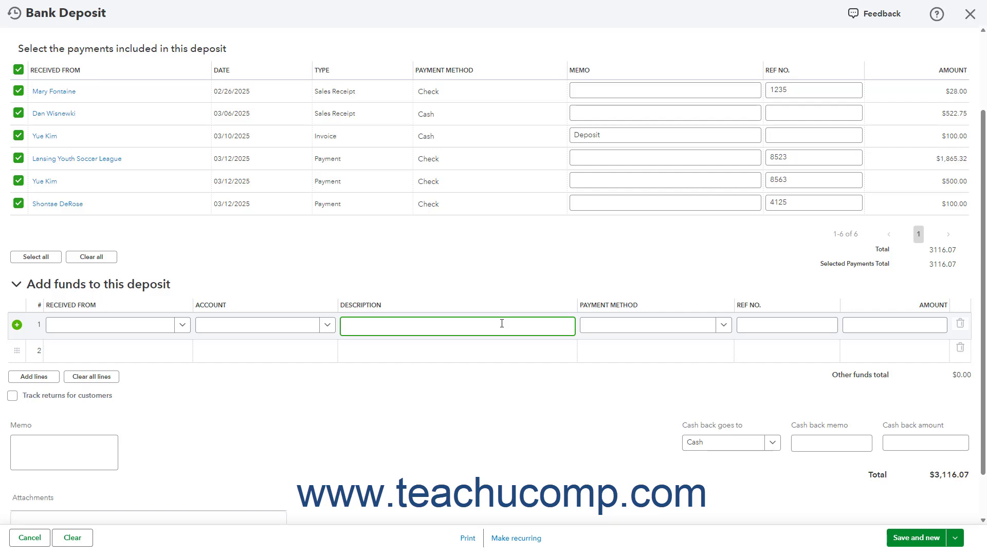
left_click(621, 326)
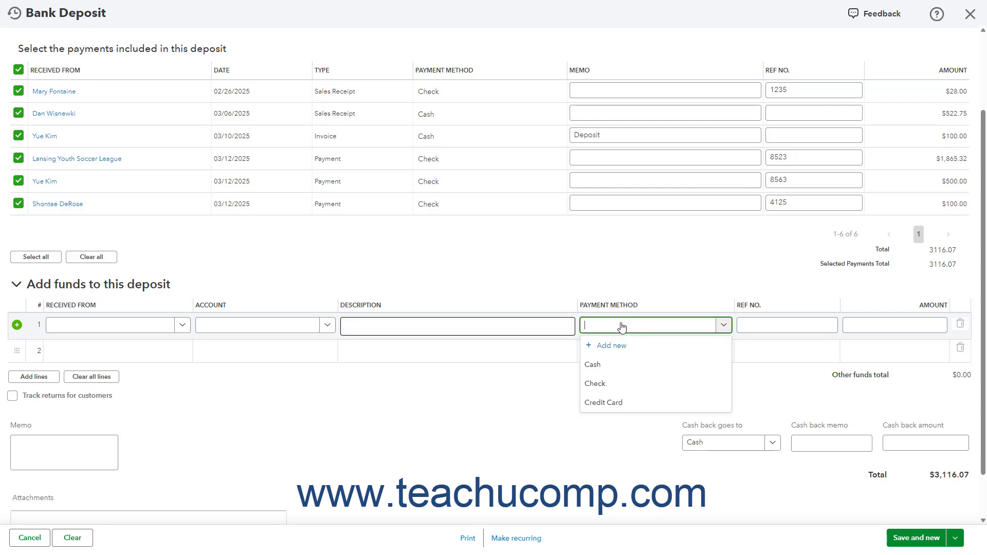
left_click(754, 325)
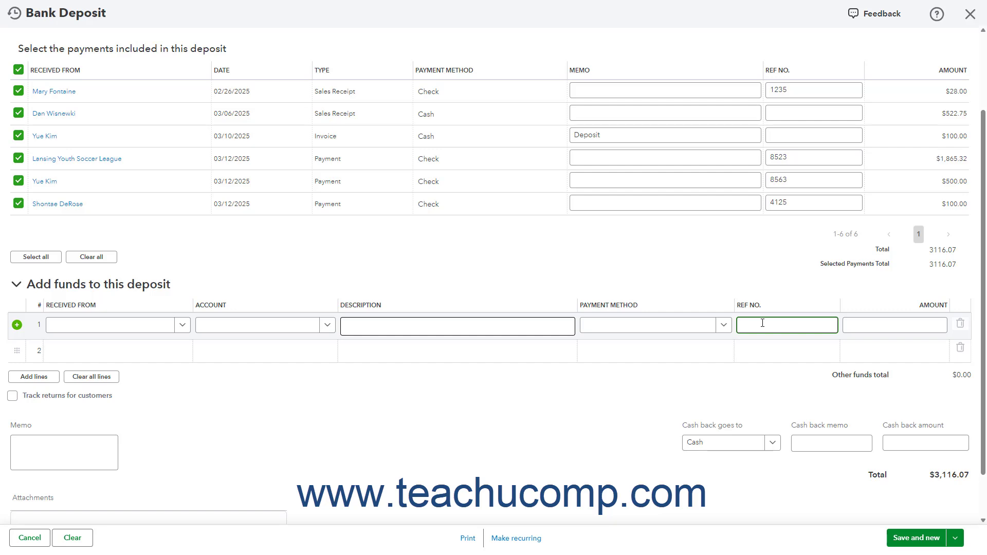
left_click(911, 326)
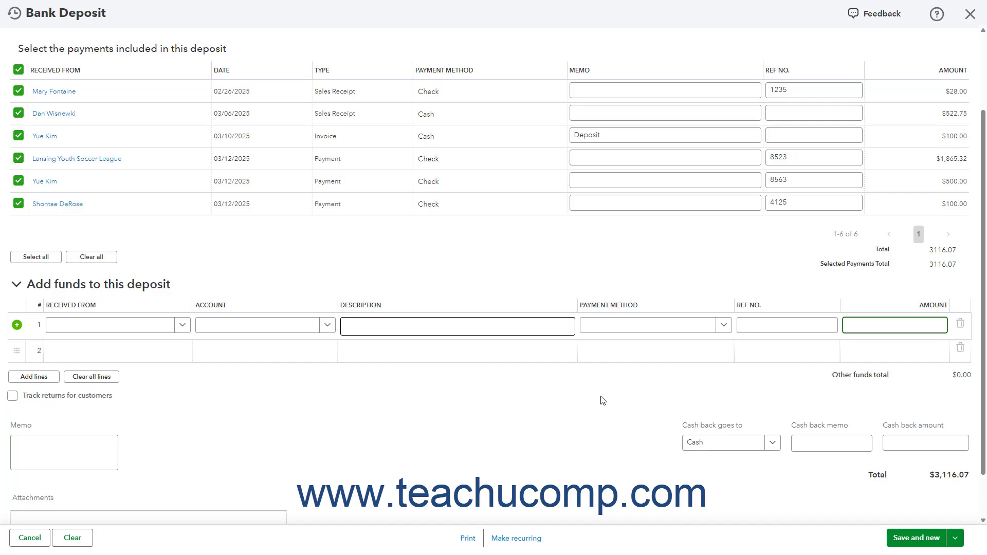
left_click(864, 386)
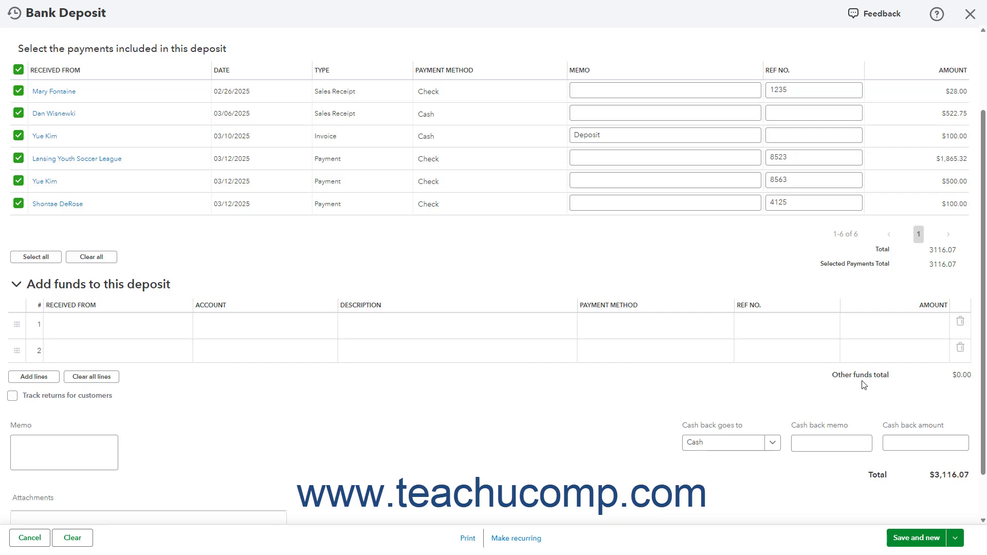
Review the deposit's memo, attachment and cash back fields, along with the available print options
left_click(72, 447)
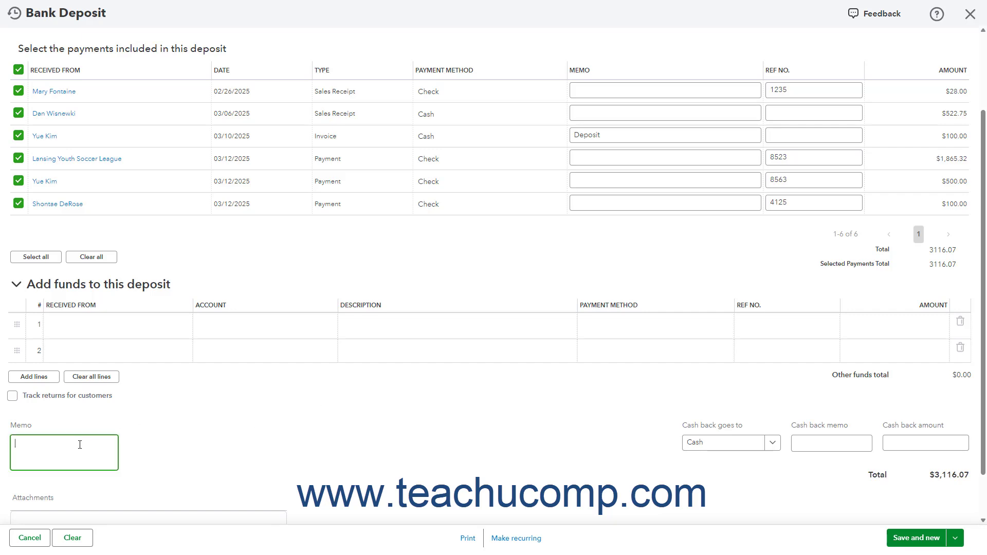
scroll(177, 426, "down", 2)
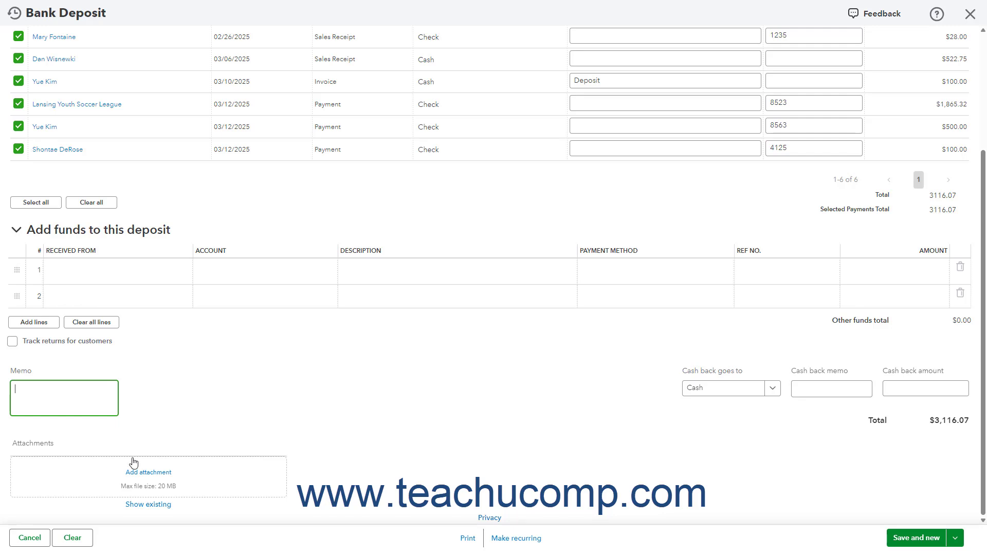
left_click(767, 389)
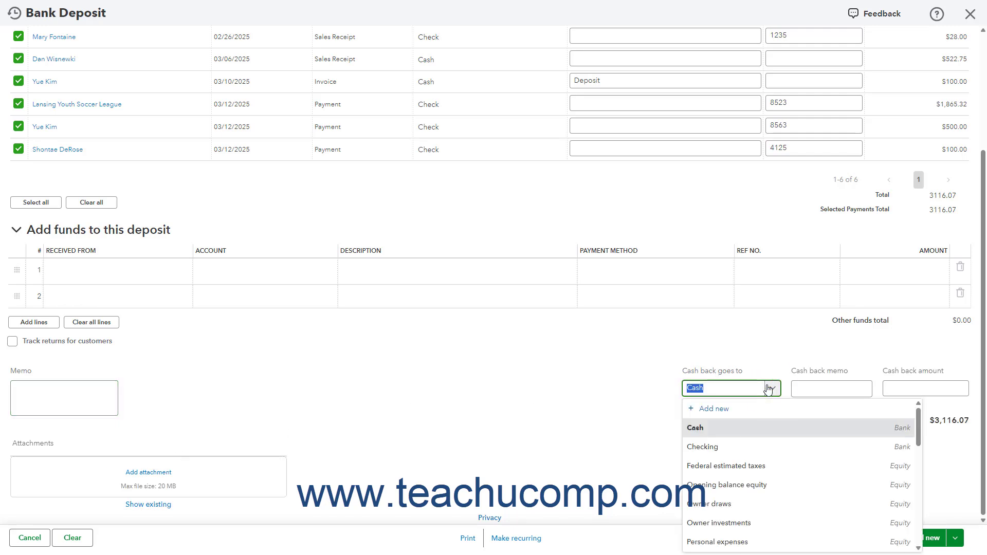
left_click(846, 386)
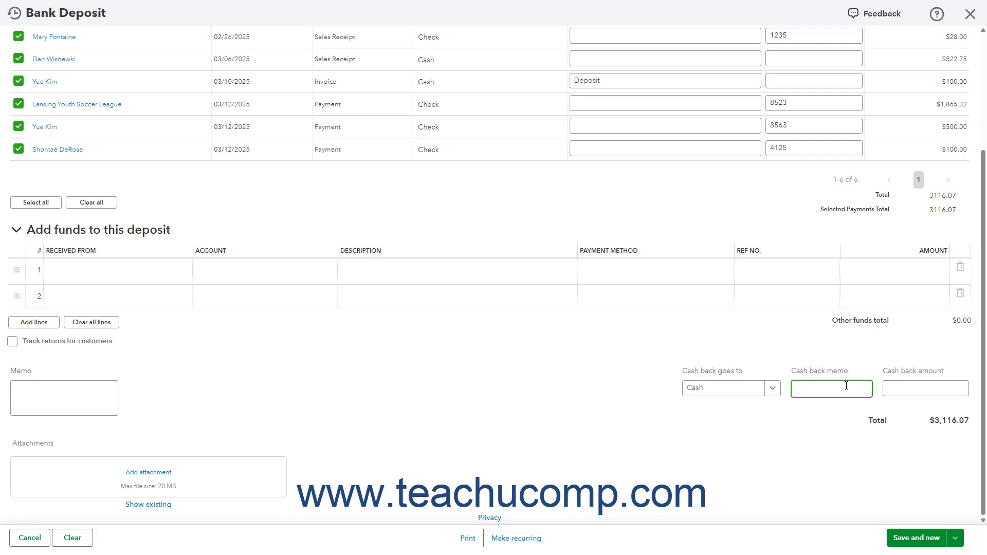
left_click(912, 386)
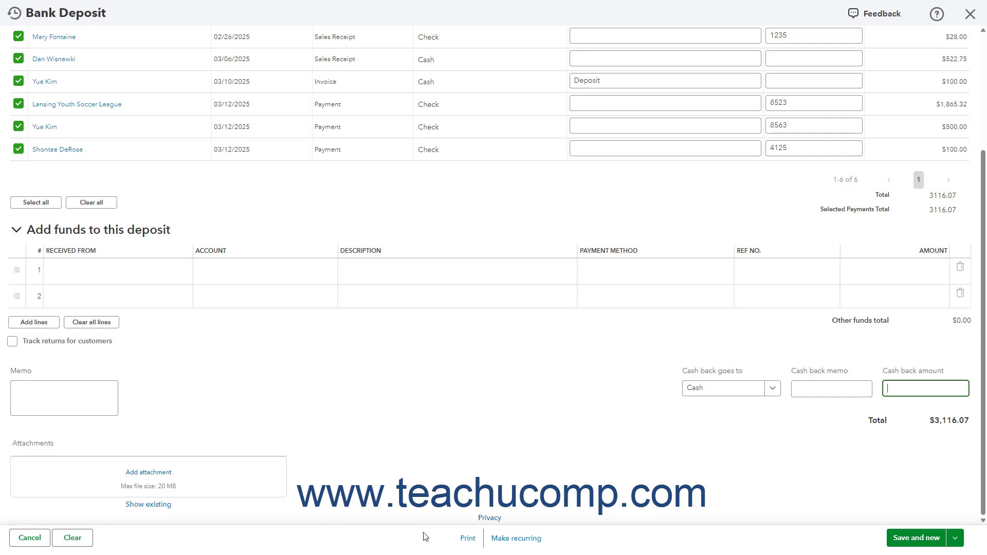
left_click(468, 539)
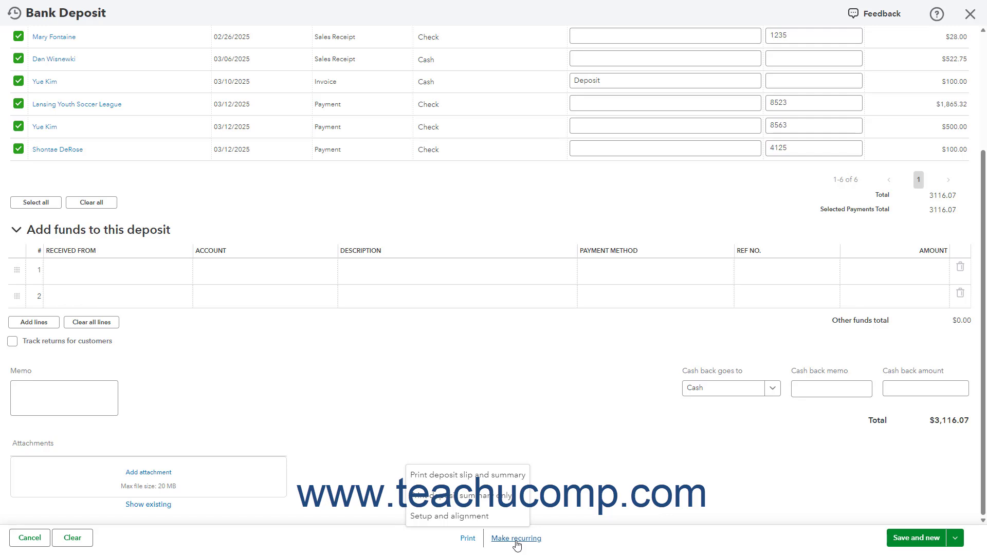
left_click(590, 544)
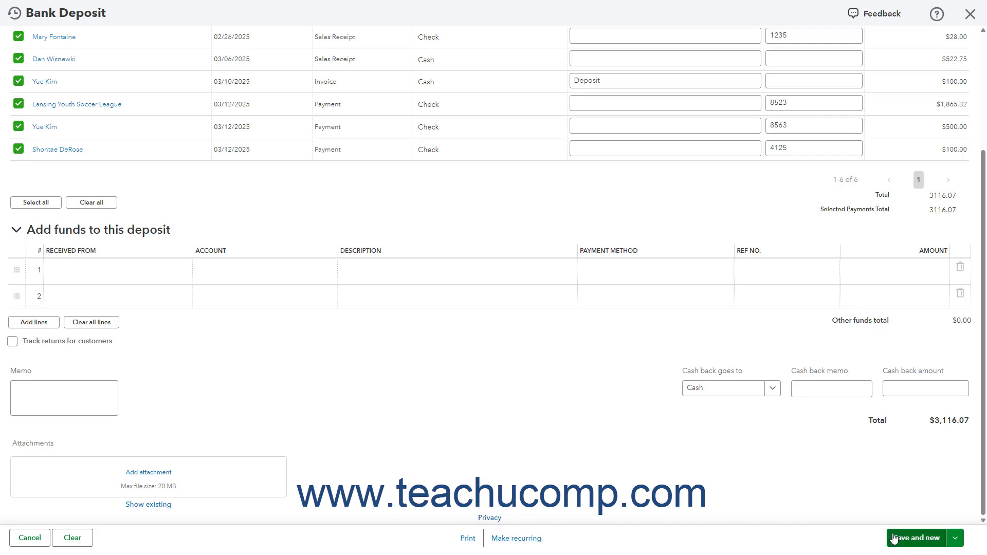
Save the bank deposit and start another new one
left_click(955, 539)
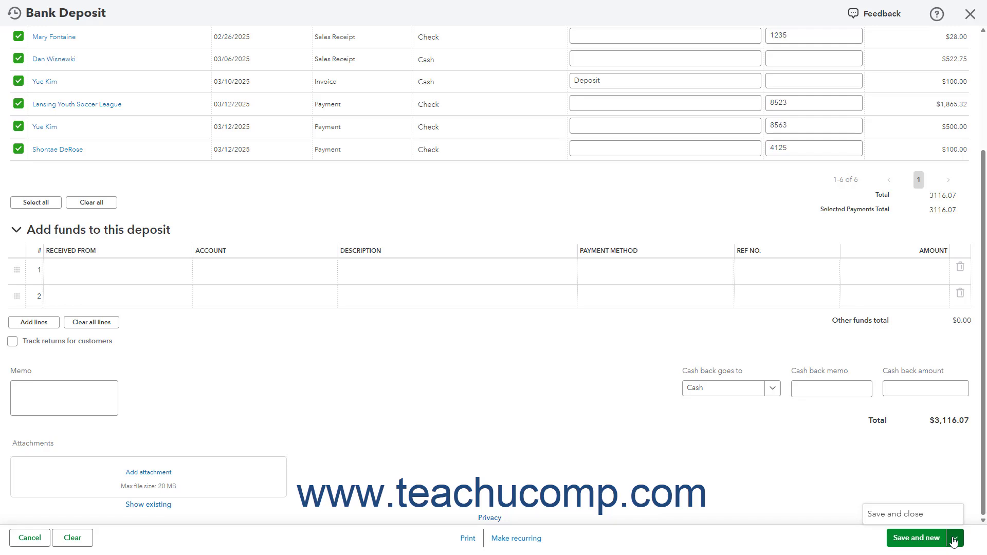
left_click(954, 540)
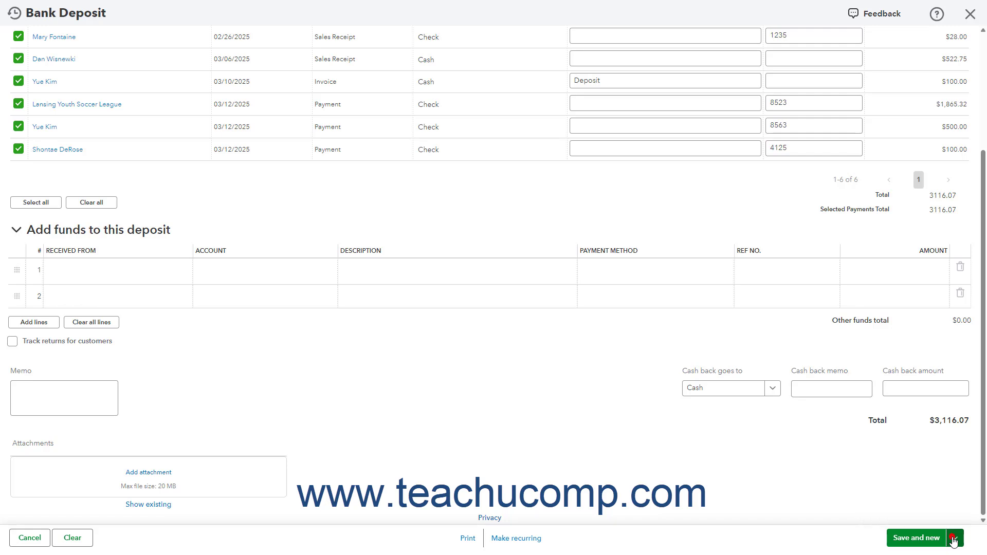
left_click(920, 538)
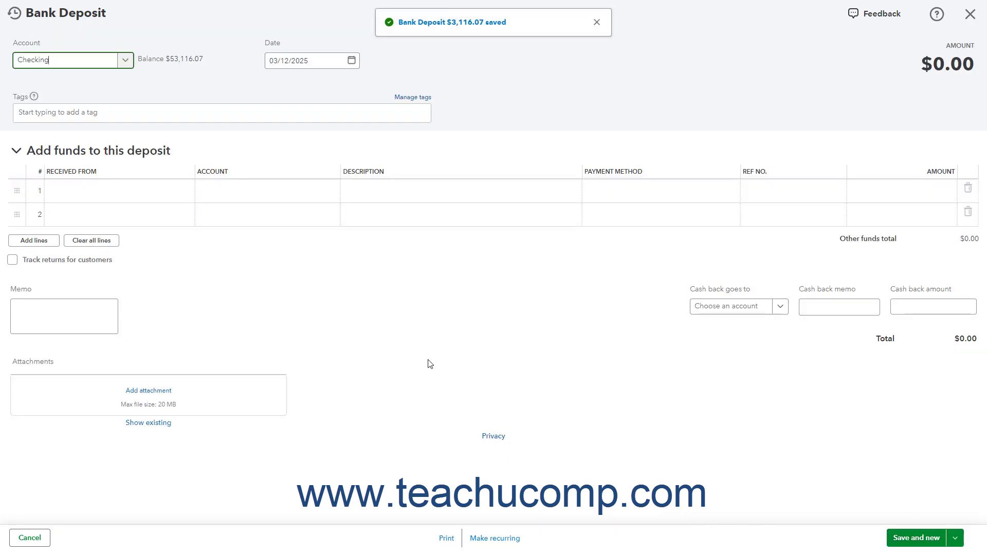
Reopen the most recent saved bank deposit to view its additional actions, and close the form
left_click(14, 13)
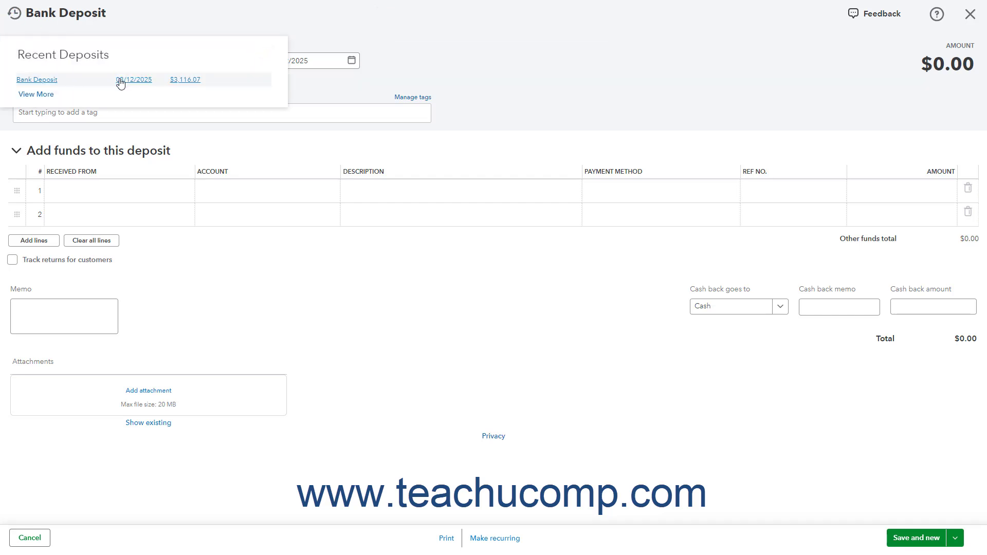
left_click(119, 81)
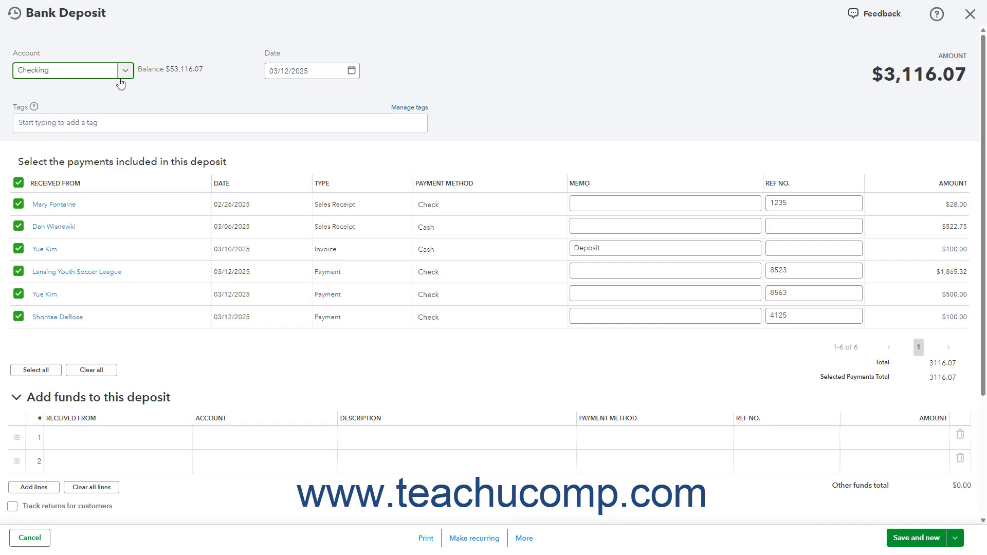
left_click(524, 539)
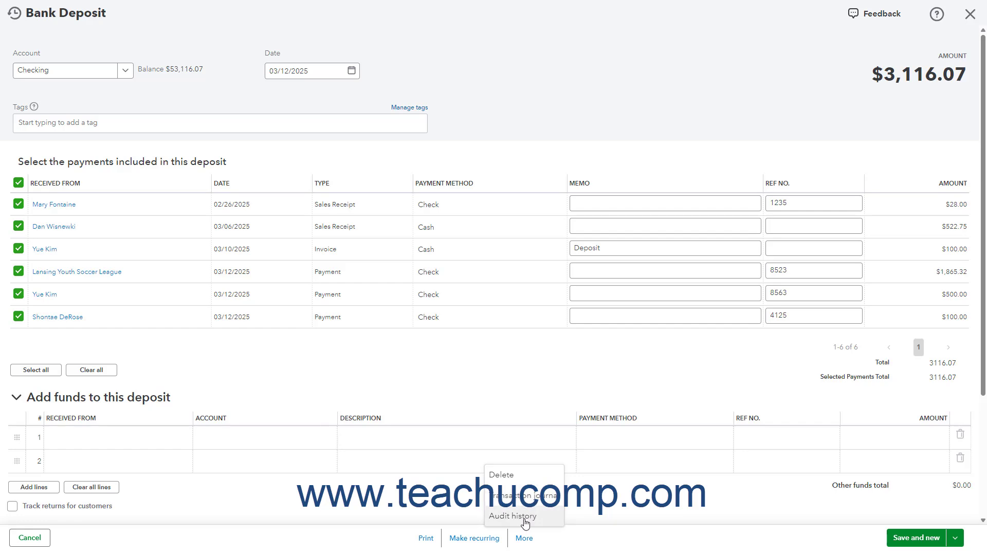
left_click(970, 13)
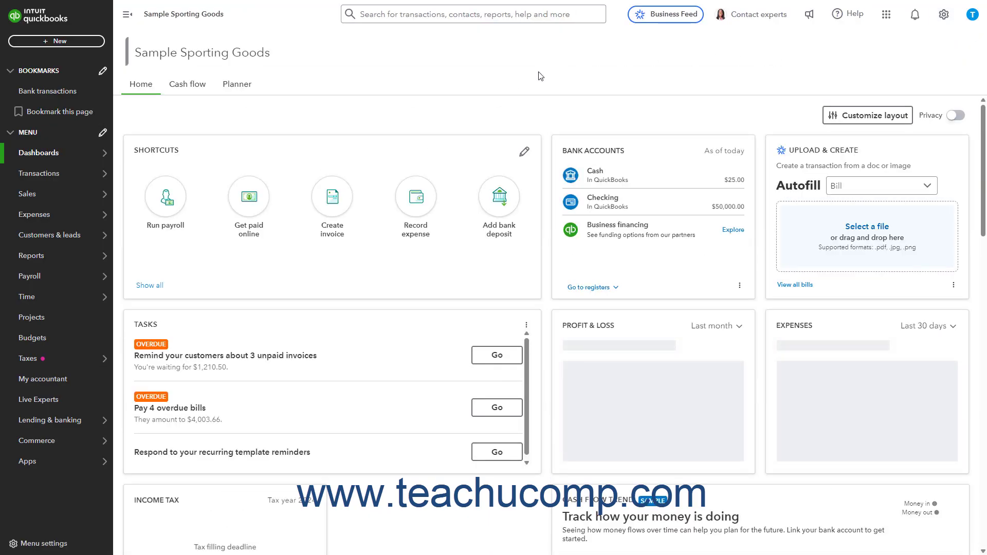